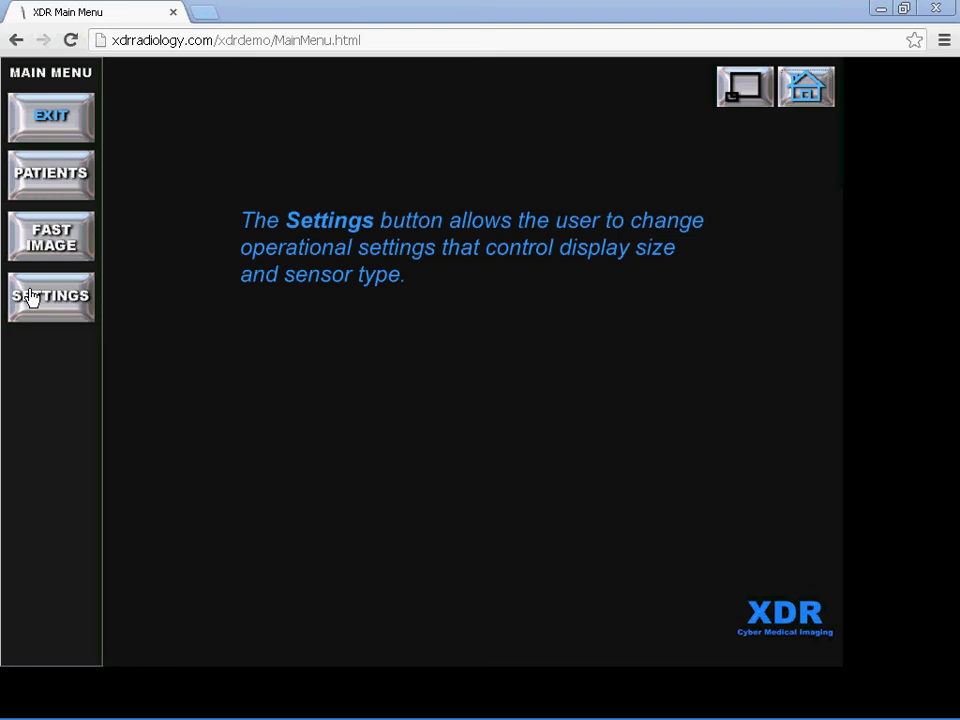
- Show the Patient List from the Main Menu's PATIENTS option
left_click(52, 175)
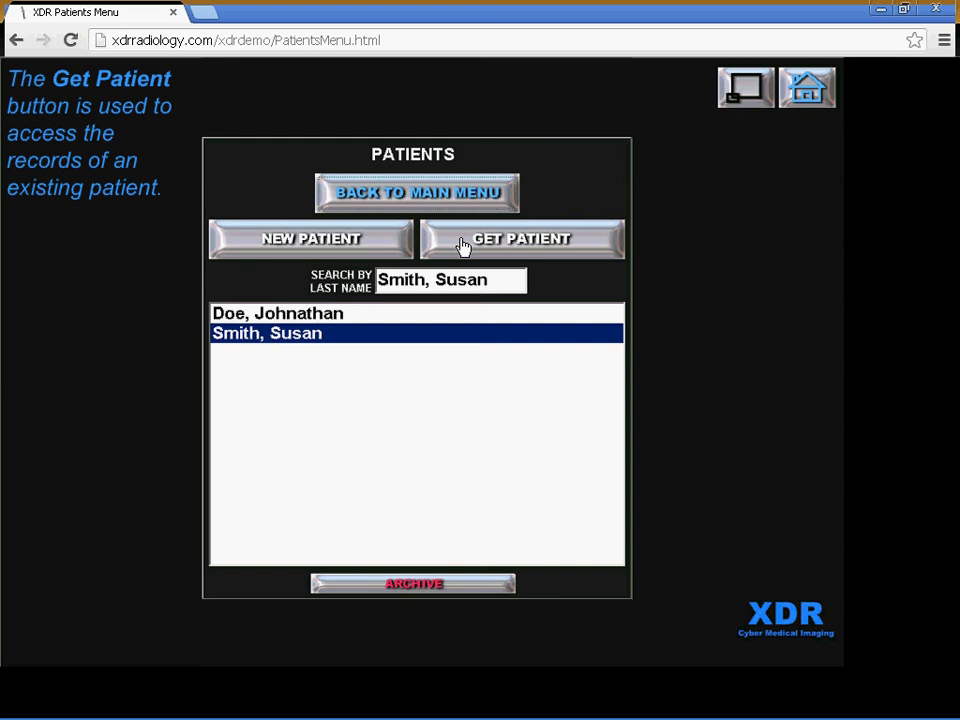
- Open the Exam Menu for the second listed patient, showing two sample exams
double_click(287, 334)
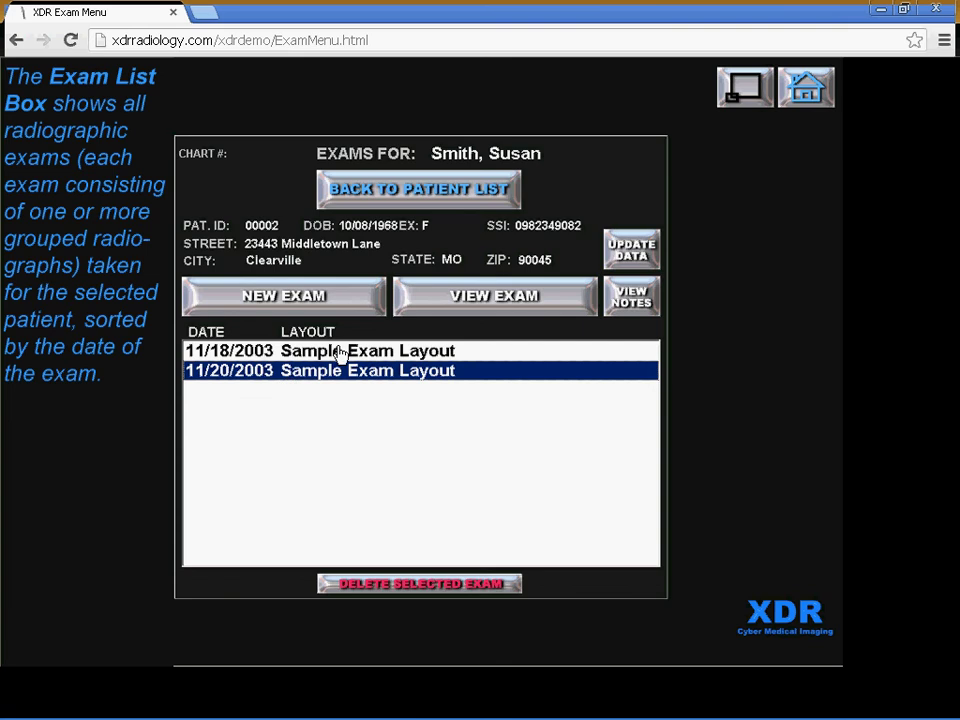
- Open the 11/20/2003 exam in View Exam, showing its three radiographs
left_click(465, 298)
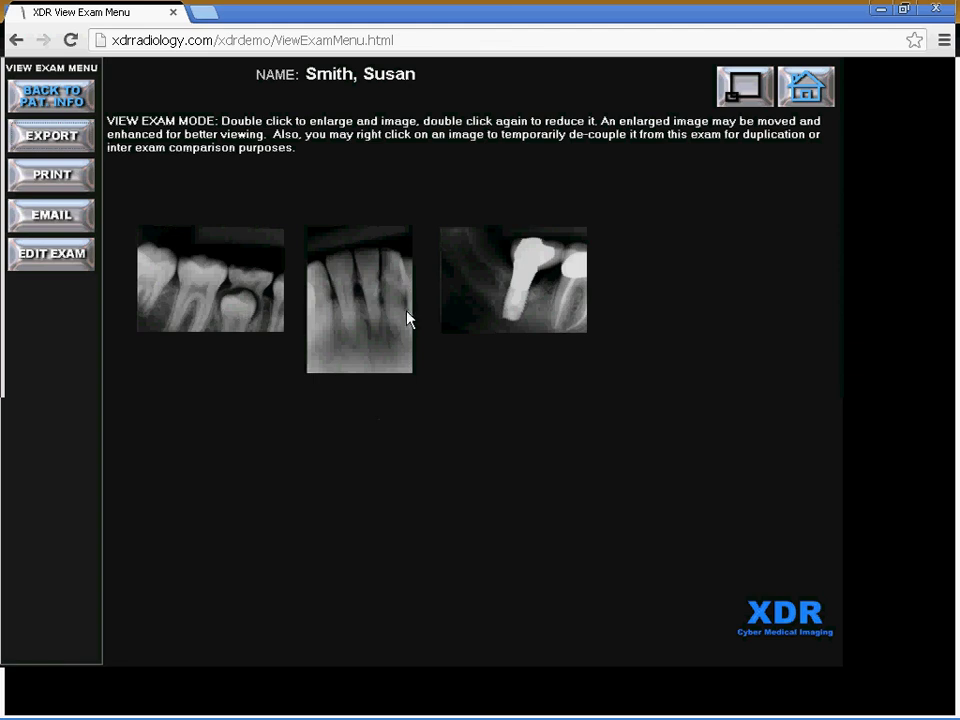
- Enlarge and sharpen the leftmost molar radiograph, magnify the erupting tooth, then shrink it back
left_click(224, 316)
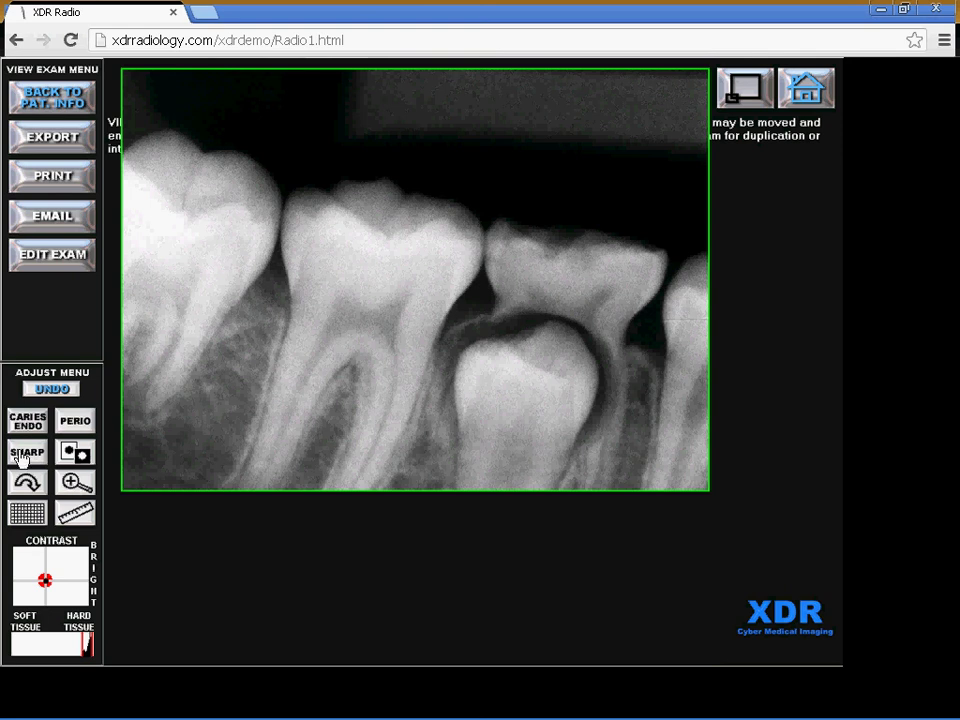
left_click(20, 456)
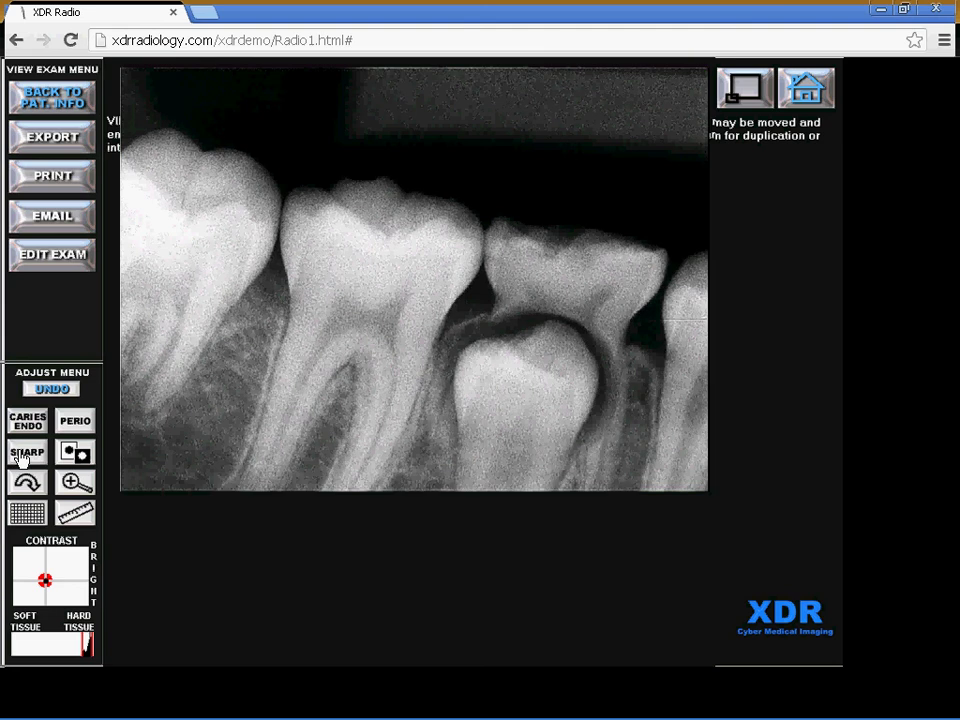
left_click(75, 482)
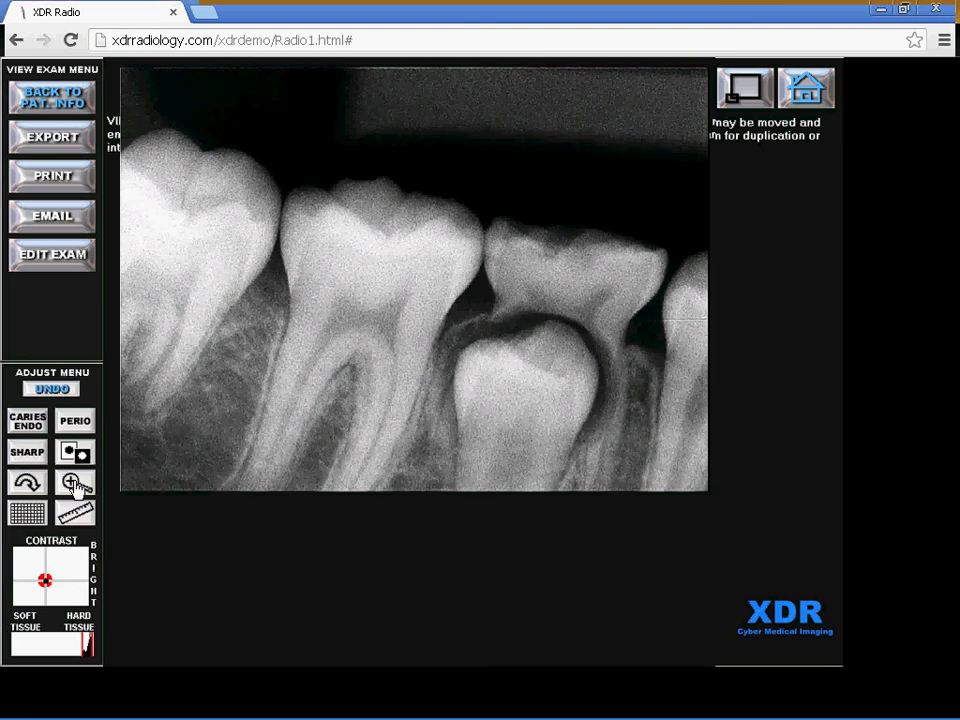
left_click(255, 384)
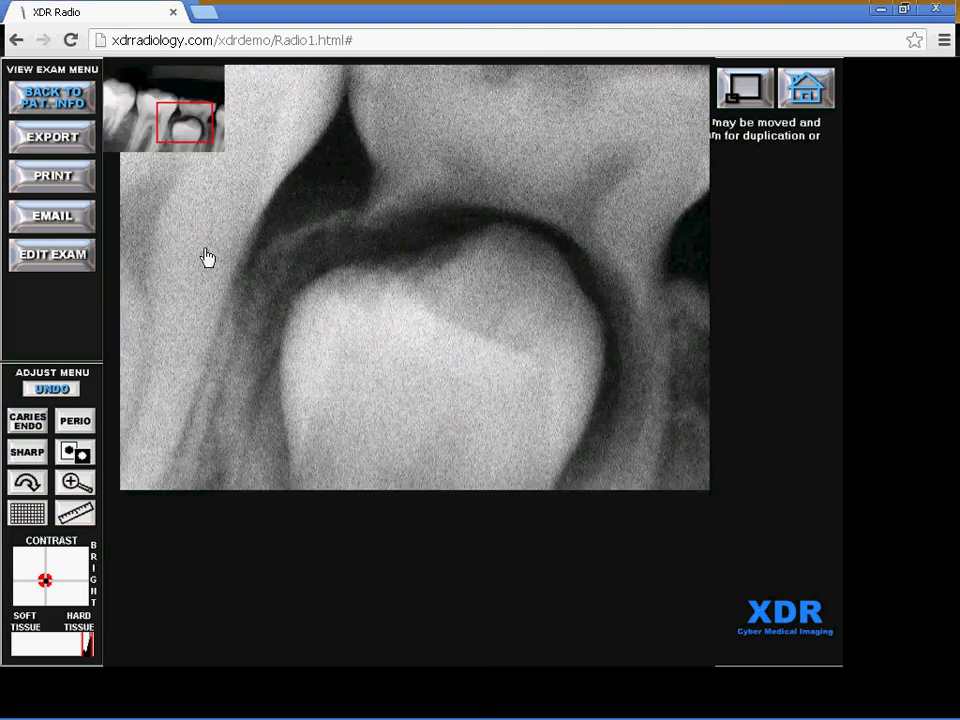
double_click(143, 130)
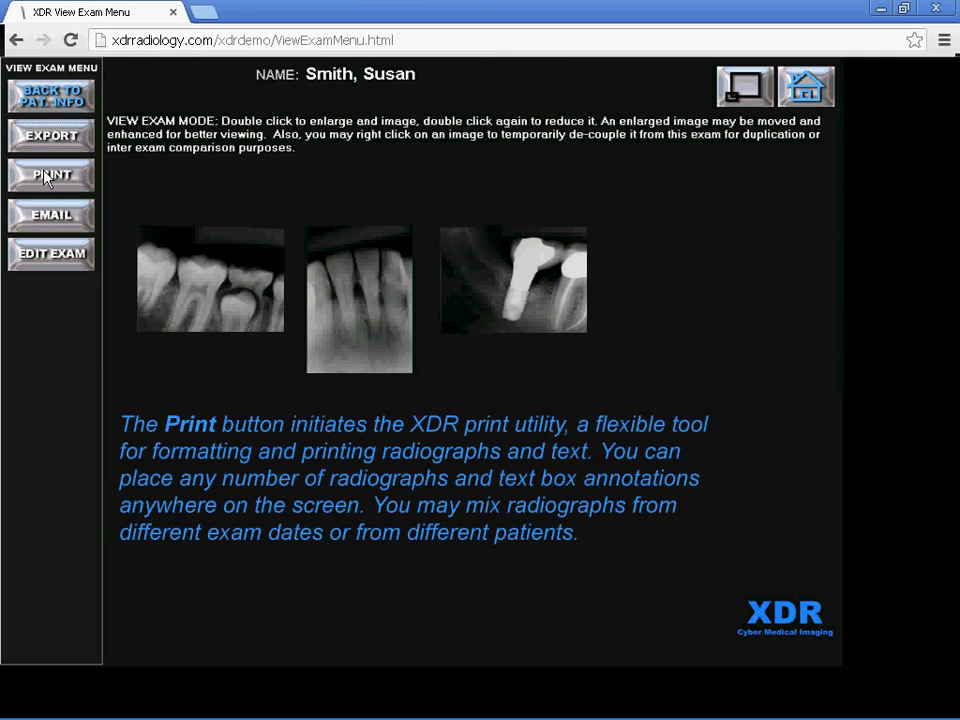
left_click(50, 260)
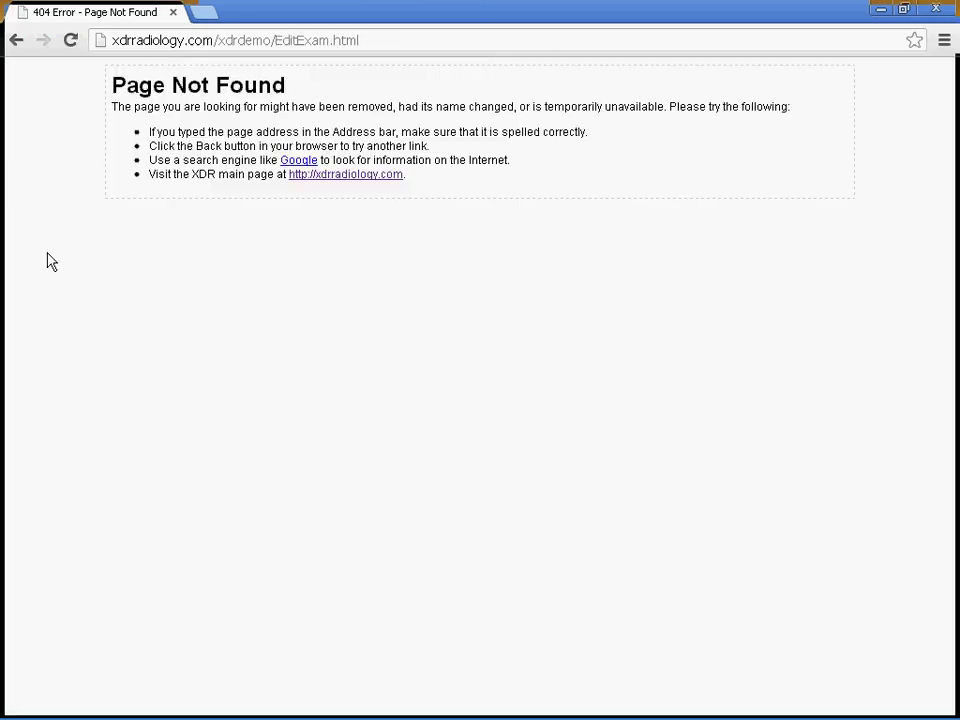
left_click(17, 40)
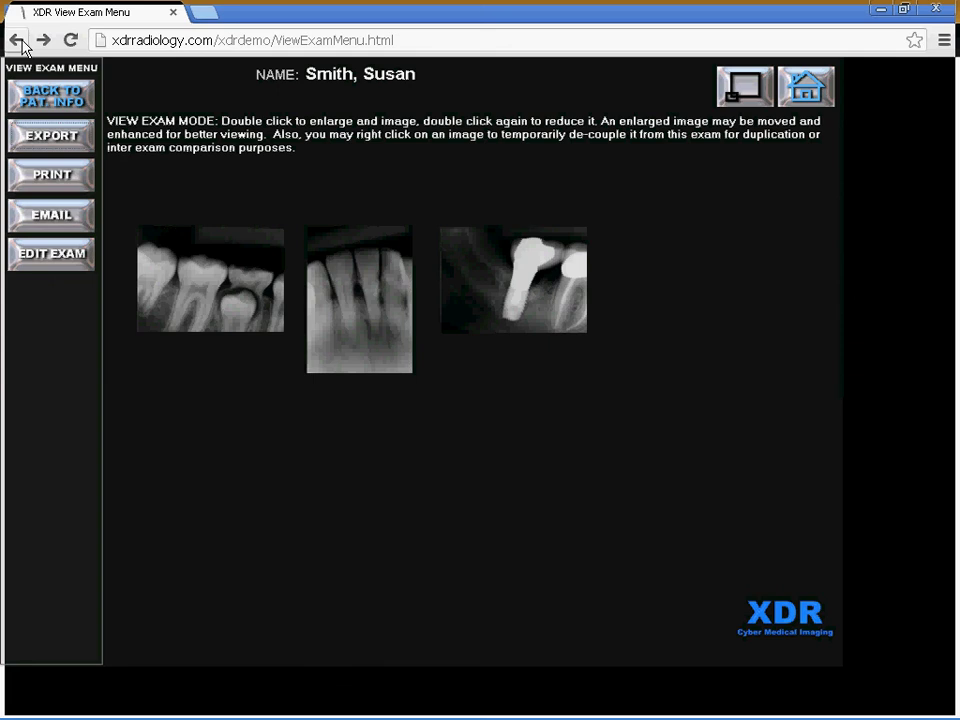
- Back out through exam and patient lists to the main menu, then open Fast Image and Program Settings
left_click(35, 97)
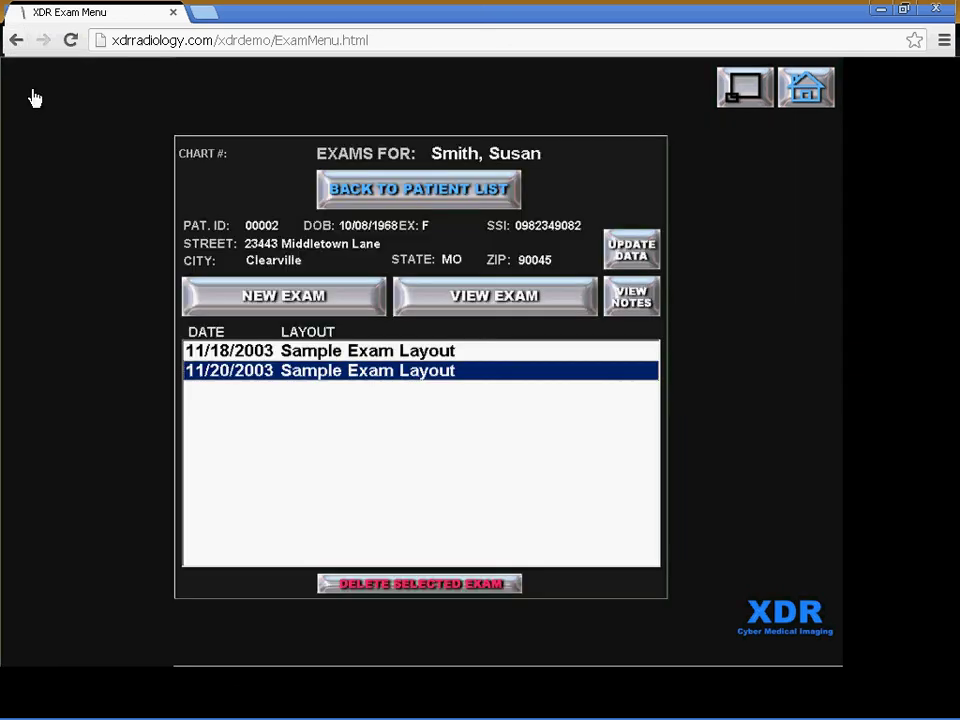
left_click(403, 189)
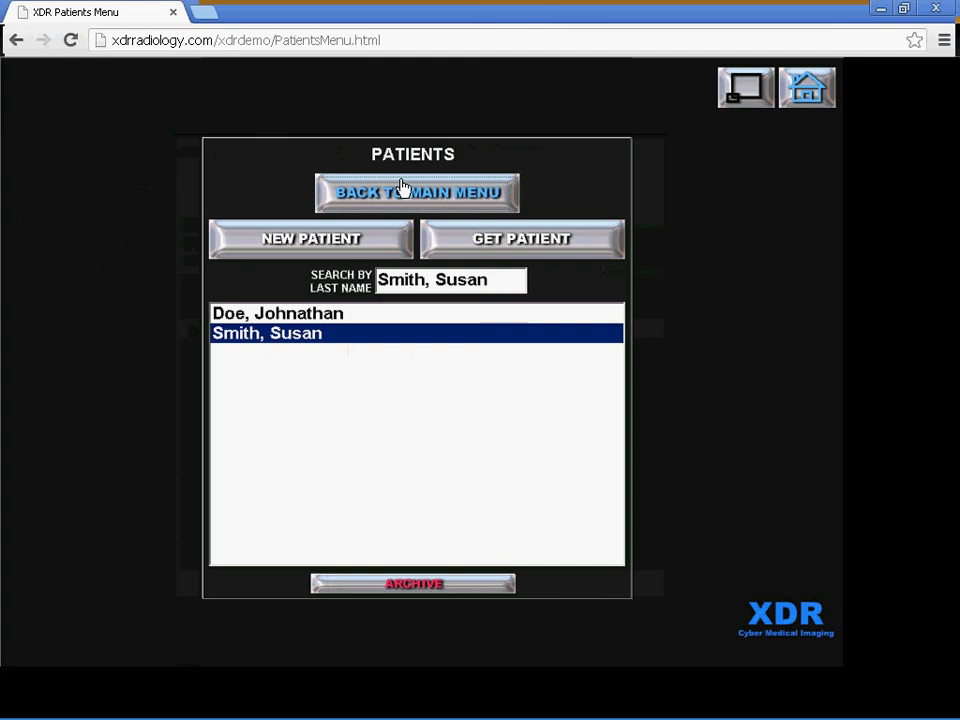
left_click(403, 199)
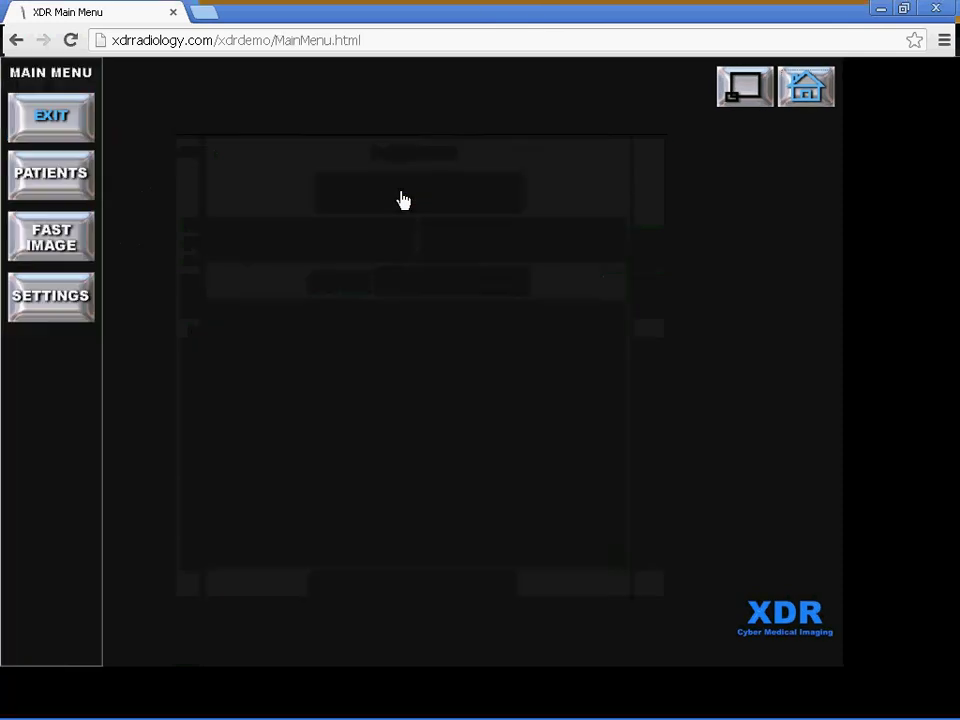
left_click(86, 241)
left_click(37, 304)
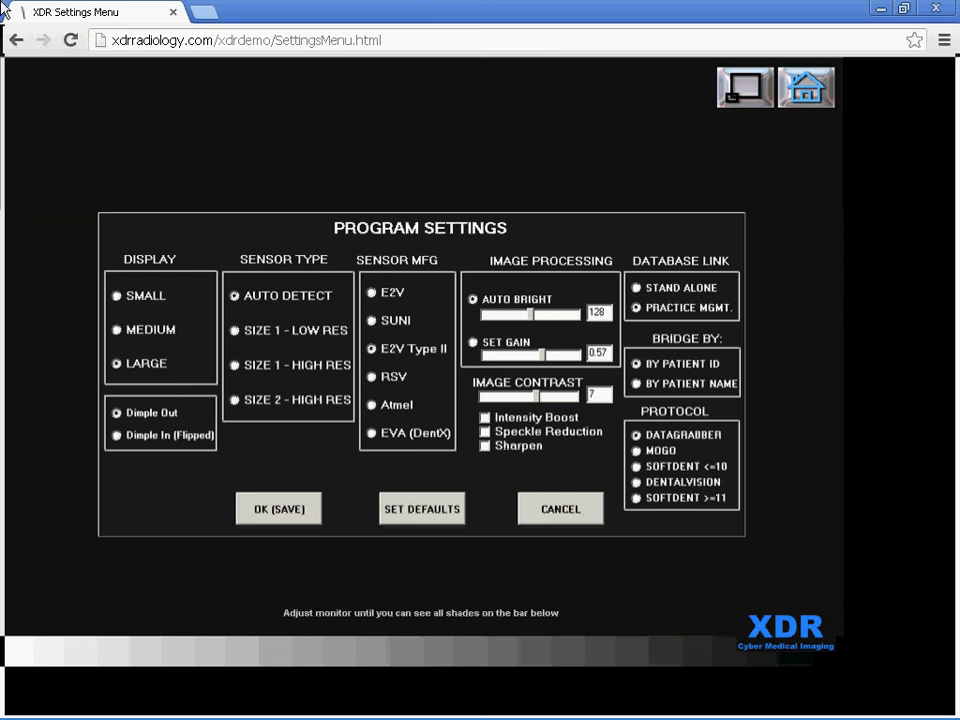
left_click(570, 512)
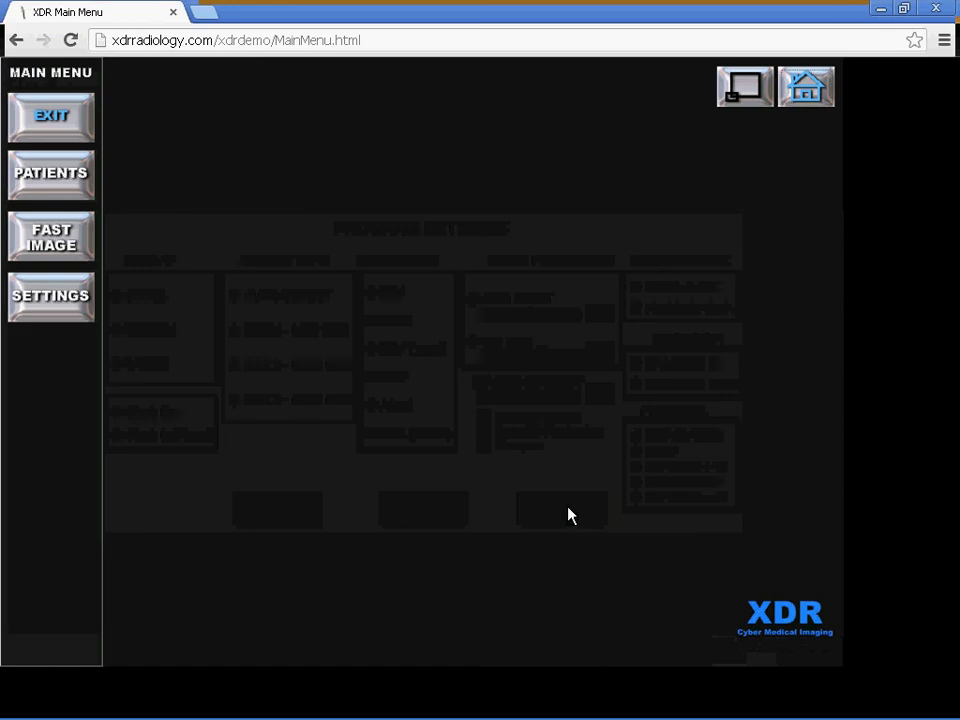